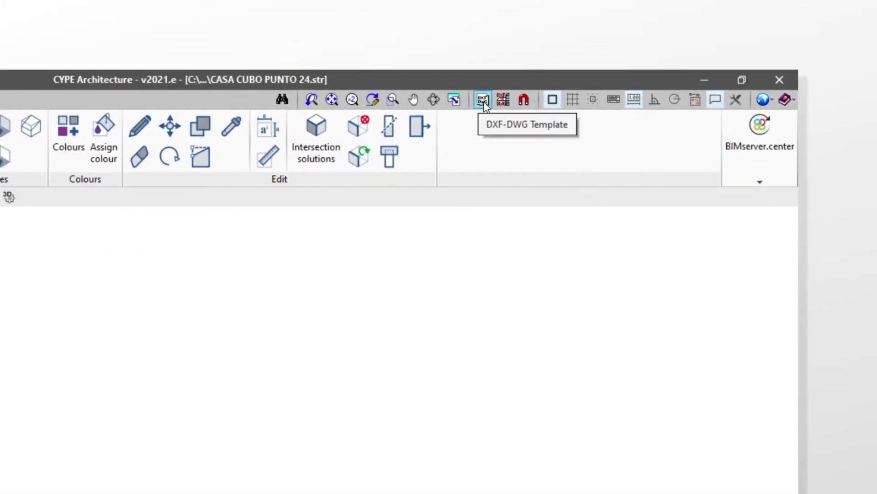
# - Add Floor 0.dxf, Floor 1.dxf and Roof.dxf from the TEMPLATES folder to the template views list
pyautogui.click(484, 100)
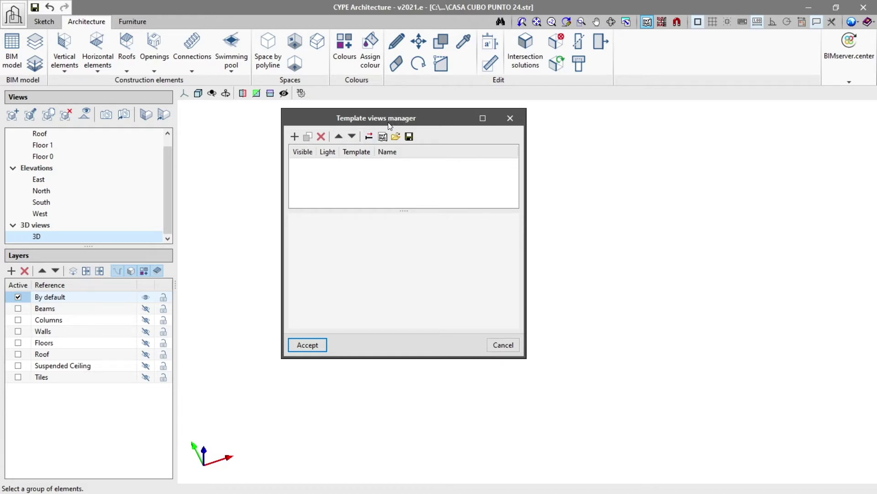
pyautogui.click(294, 137)
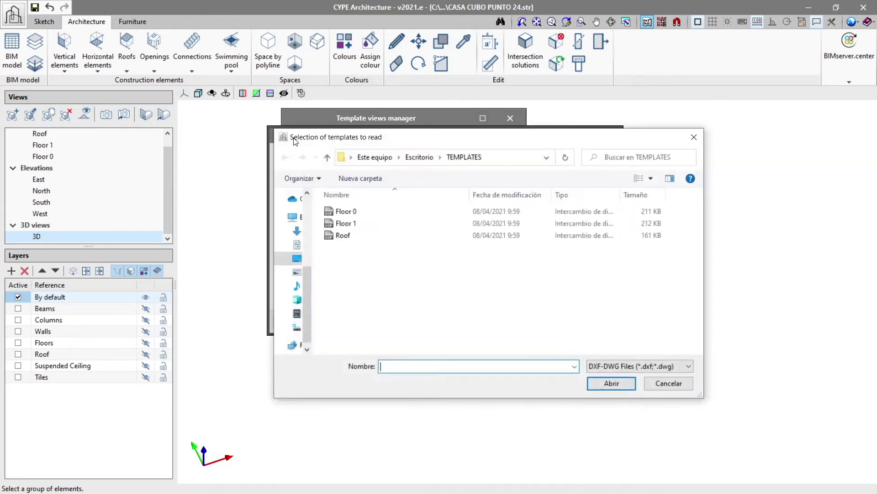
pyautogui.click(348, 213)
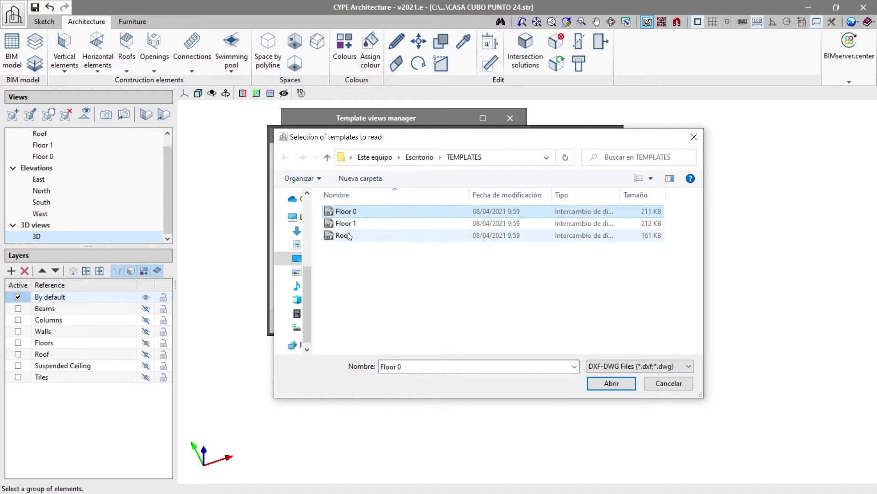
pyautogui.keyDown('shift'); pyautogui.click(346, 235); pyautogui.keyUp('shift')
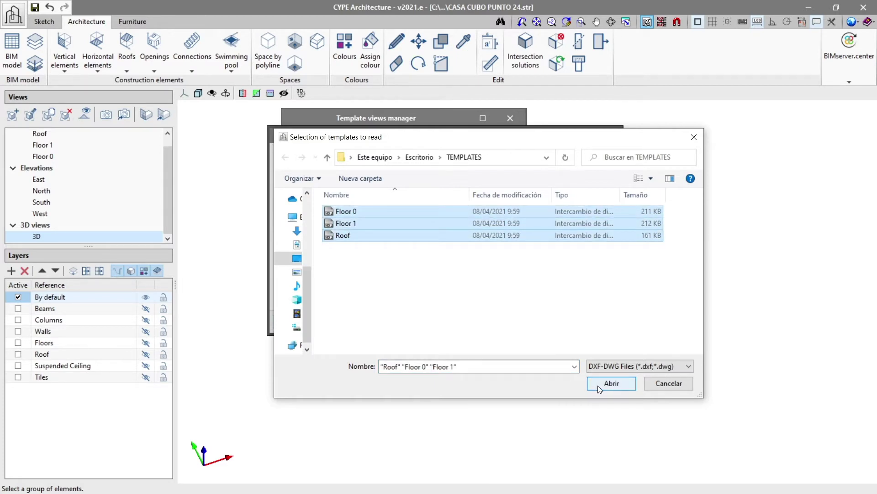
pyautogui.click(611, 383)
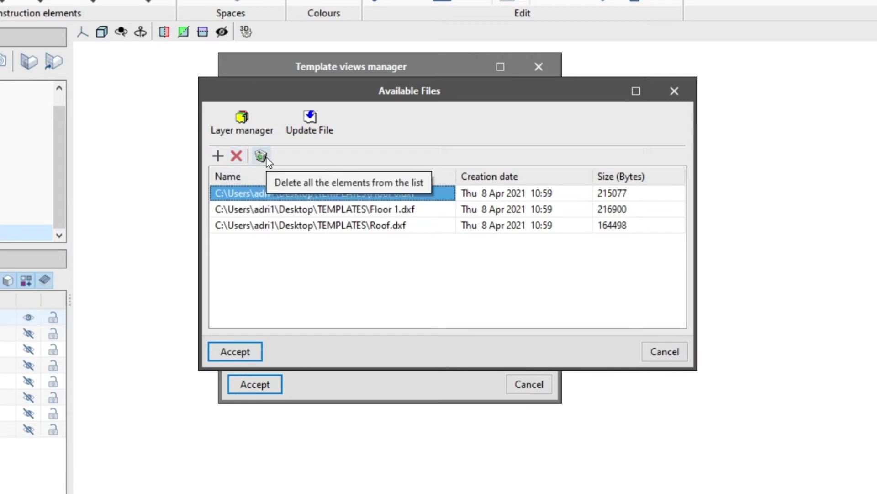
pyautogui.click(261, 156)
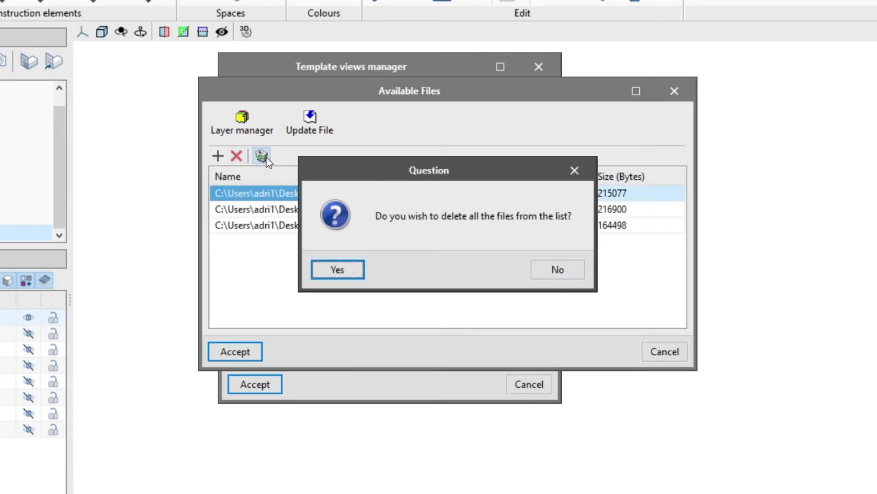
pyautogui.click(353, 271)
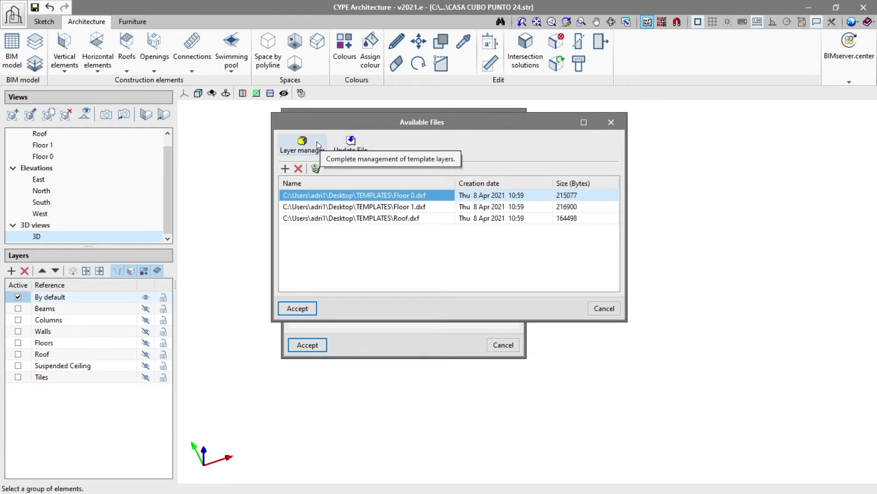
pyautogui.click(302, 144)
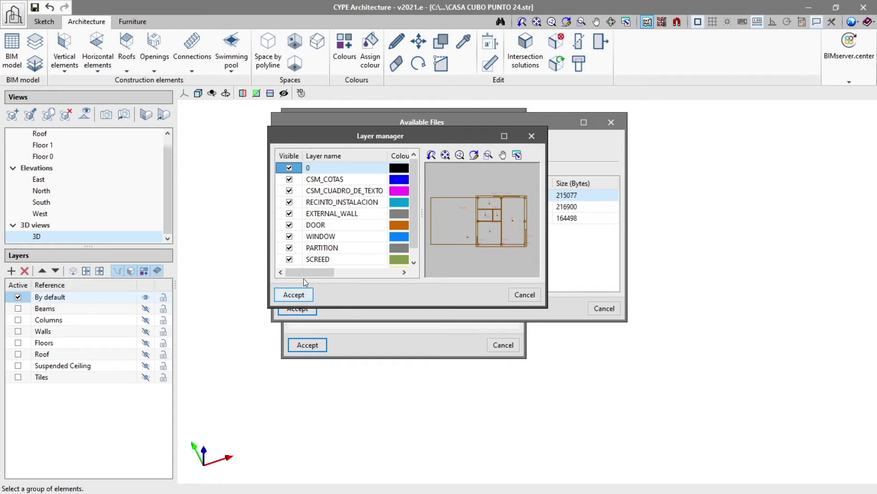
pyautogui.moveTo(303, 277); pyautogui.dragTo(371, 278)
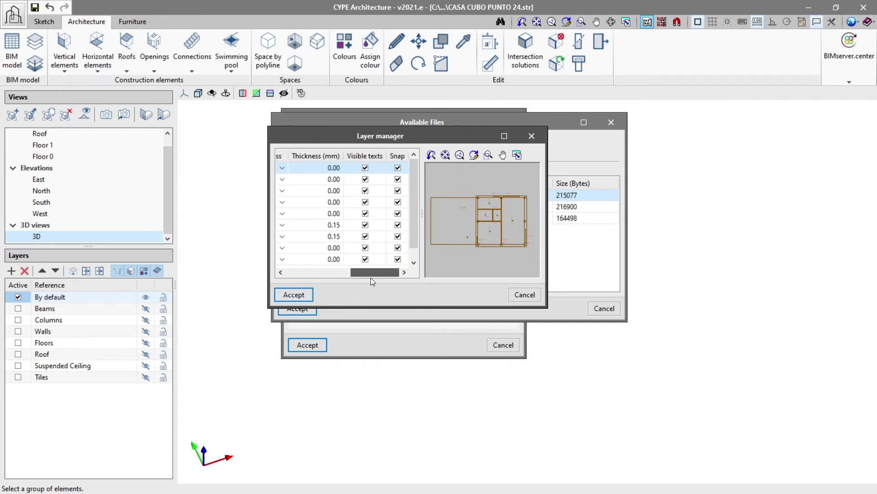
# - Update the DXF file information and accept the files as template views Floor 0, Floor 1 and Roof
pyautogui.click(303, 295)
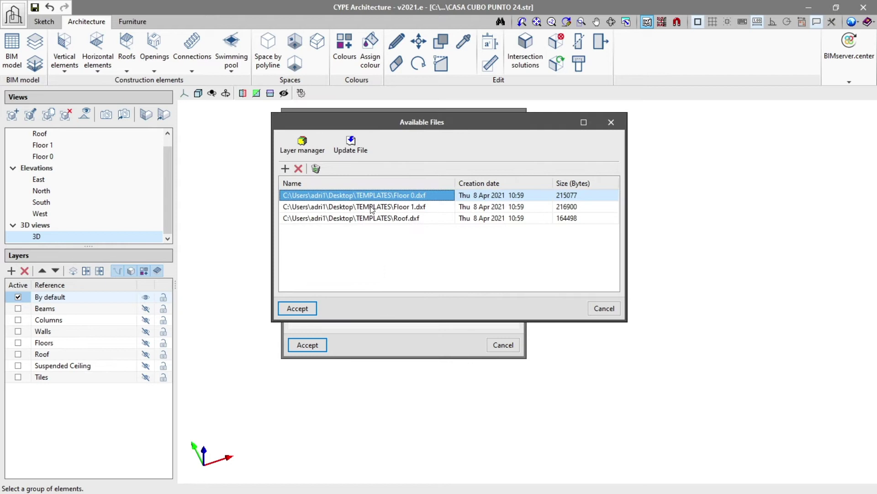
pyautogui.click(348, 149)
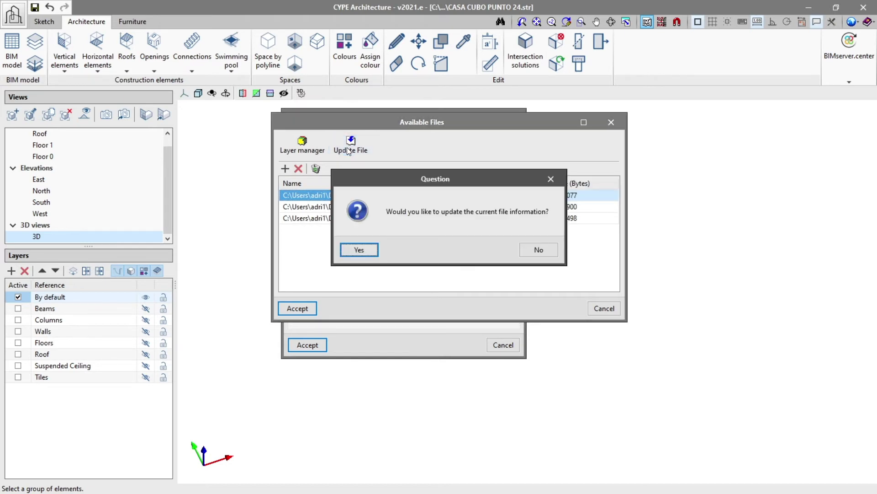
pyautogui.click(359, 250)
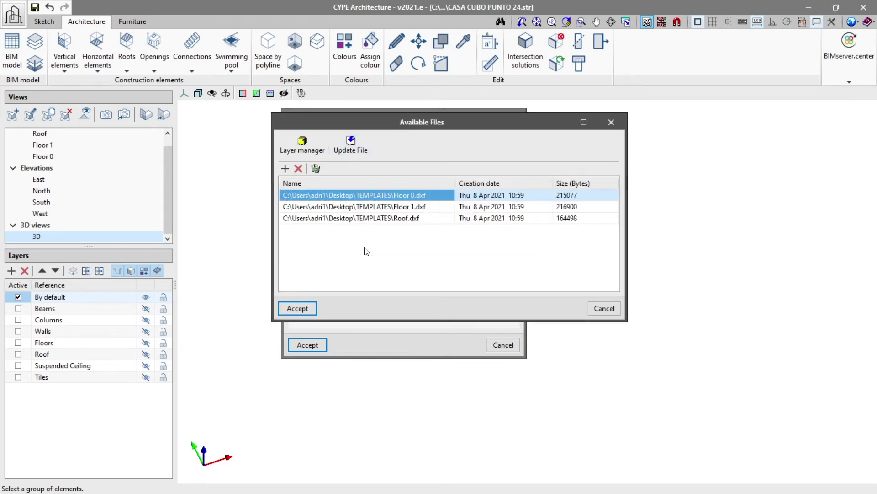
pyautogui.click(313, 307)
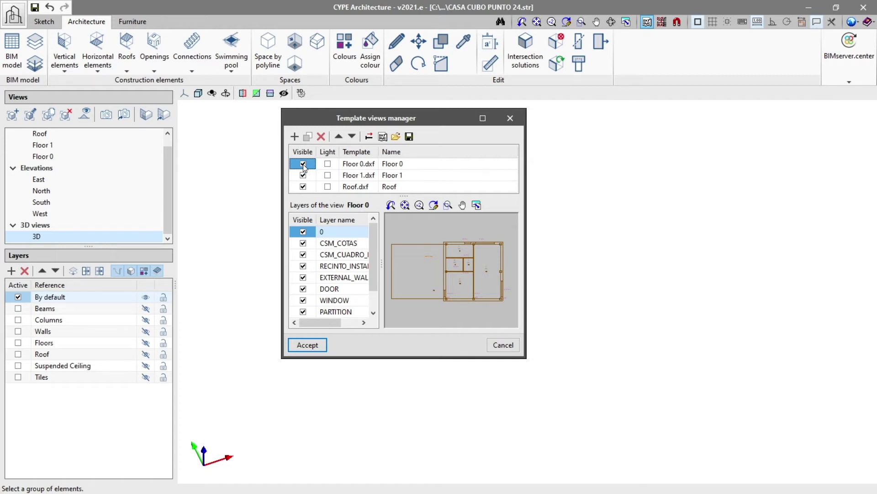
# - Hide Floor 0's CSM_COTAS, CSM_CUADRO_DE_TEXTO and RECINTO_INSTALACION layers, then move Floor 0 down twice to last place
pyautogui.click(303, 163)
pyautogui.click(328, 163)
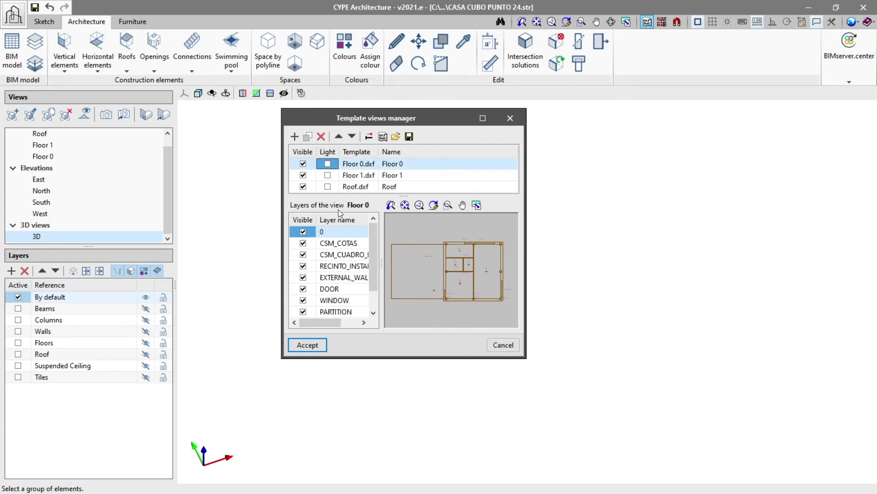
pyautogui.click(303, 243)
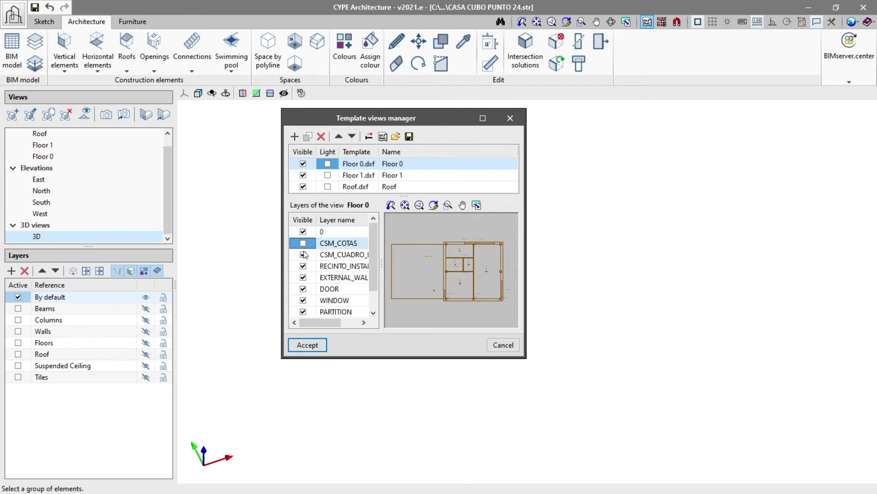
pyautogui.click(303, 254)
pyautogui.click(304, 266)
pyautogui.click(304, 277)
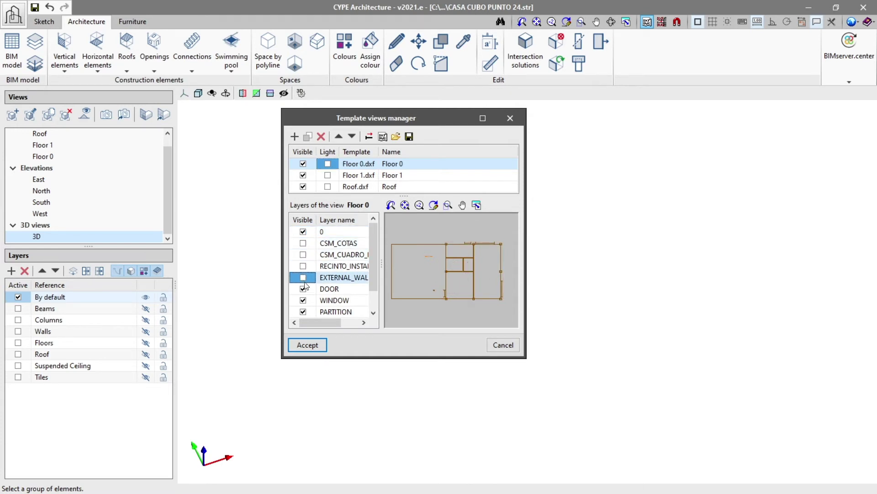
pyautogui.click(304, 278)
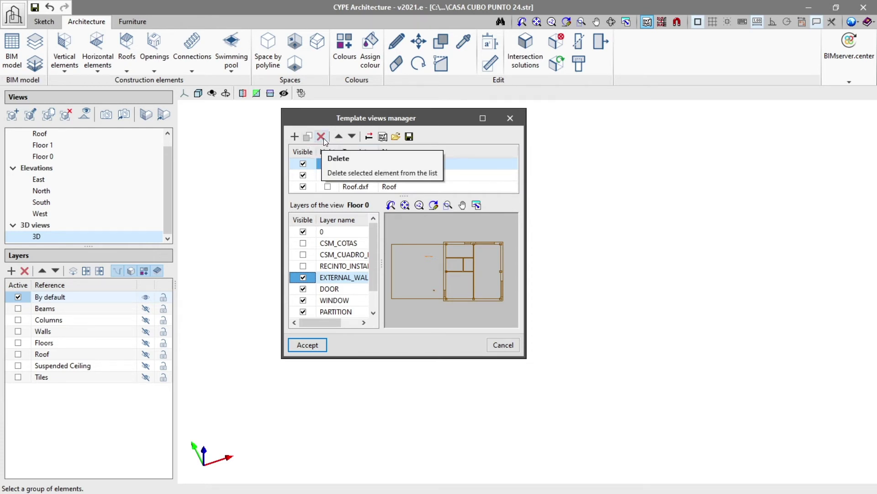
pyautogui.click(352, 136)
pyautogui.click(351, 137)
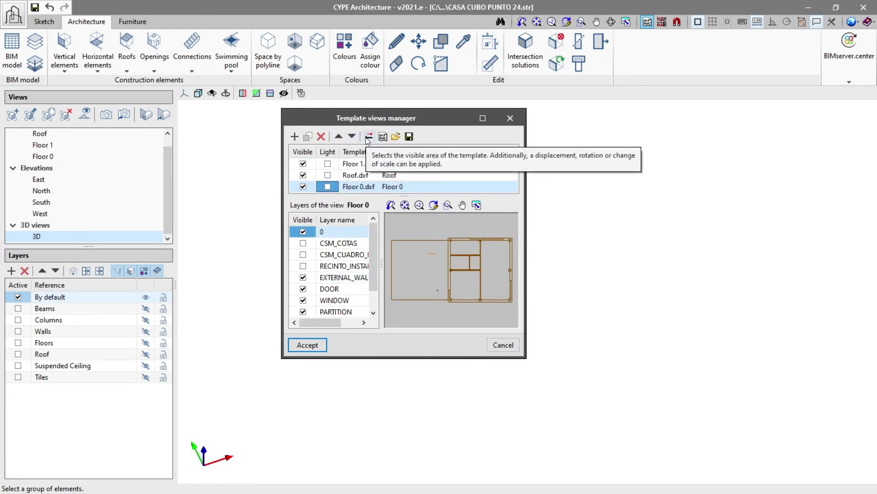
pyautogui.click(368, 137)
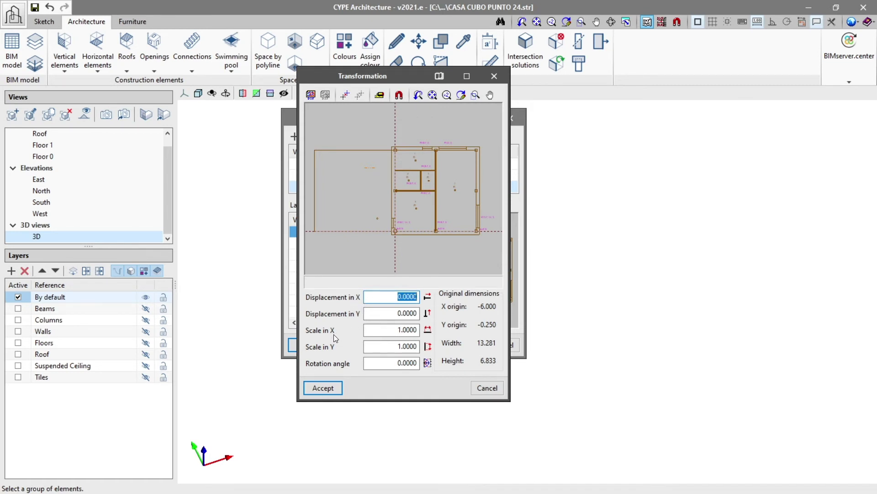
pyautogui.click(325, 388)
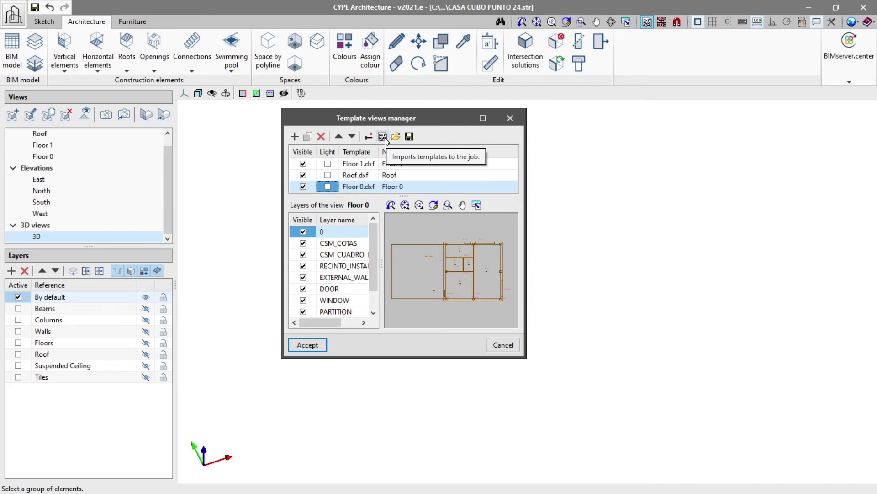
# - Check the template file list, cancel the GXF group save, and accept the three template views
pyautogui.click(385, 138)
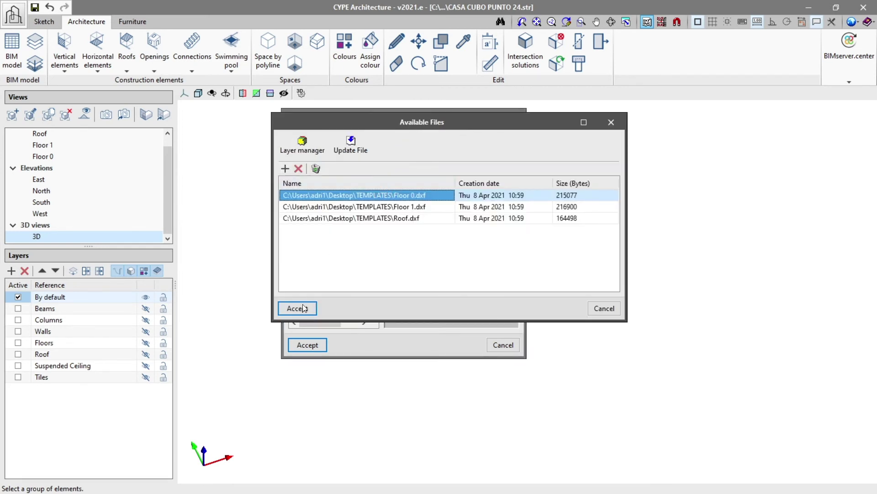
pyautogui.click(297, 308)
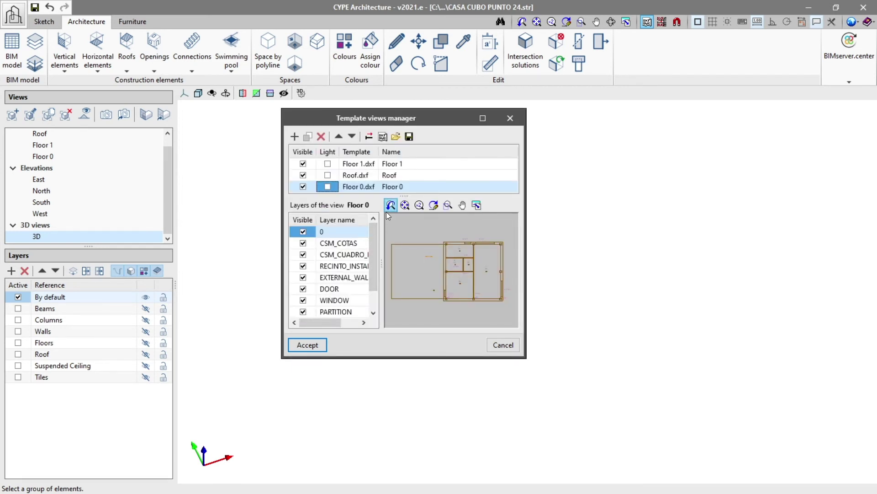
pyautogui.click(409, 136)
pyautogui.click(670, 365)
pyautogui.click(309, 344)
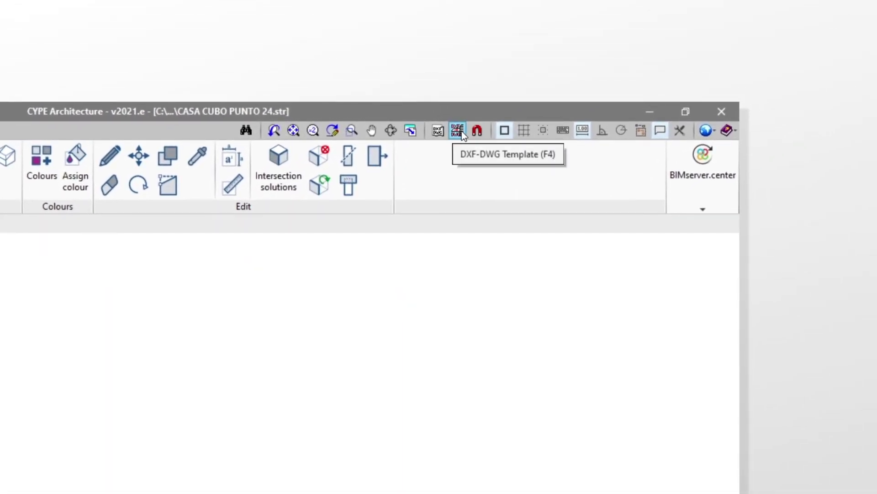
# - Tick only Floor 1 in the DXF-DWG Template view selection, leaving Roof and Floor 0 unticked
pyautogui.click(458, 132)
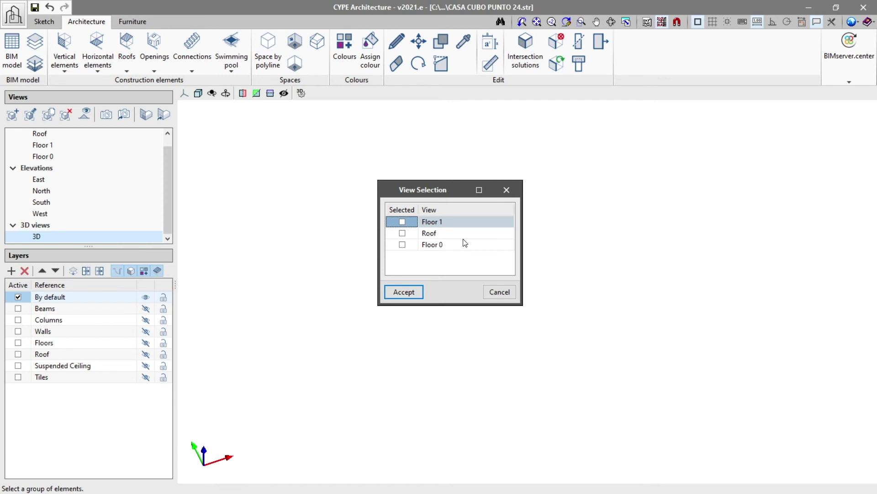
pyautogui.click(403, 223)
pyautogui.click(402, 233)
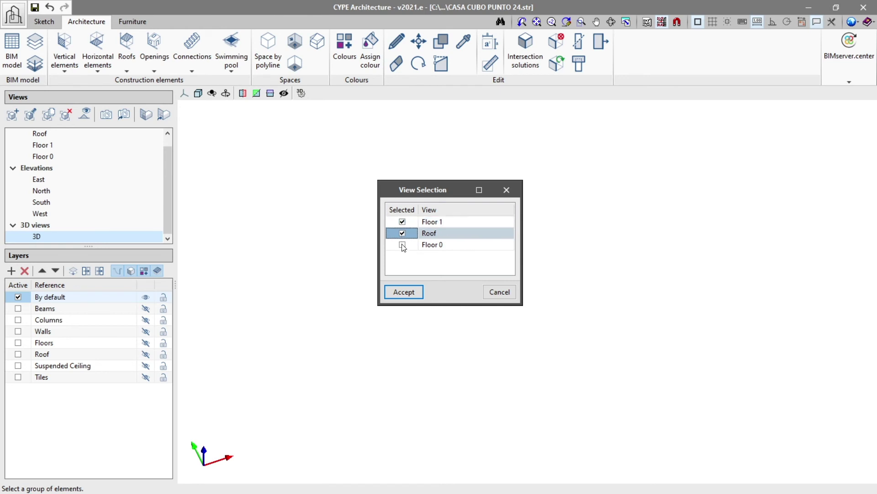
pyautogui.click(403, 245)
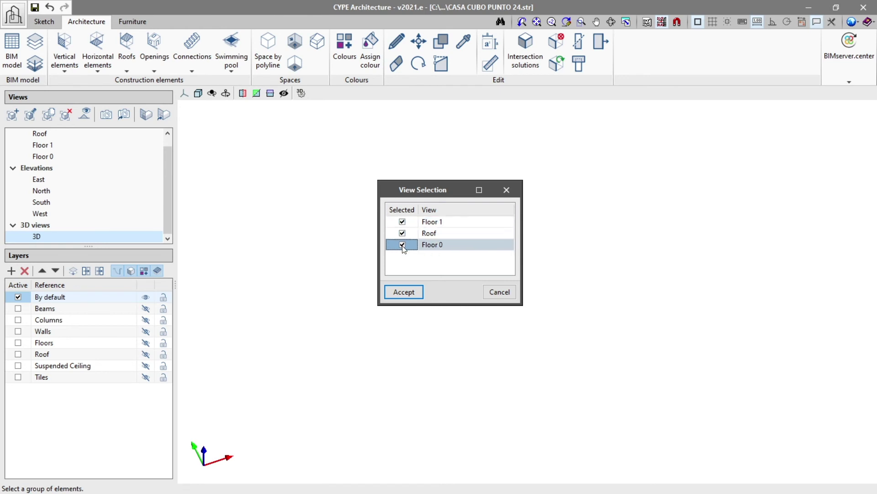
pyautogui.click(403, 234)
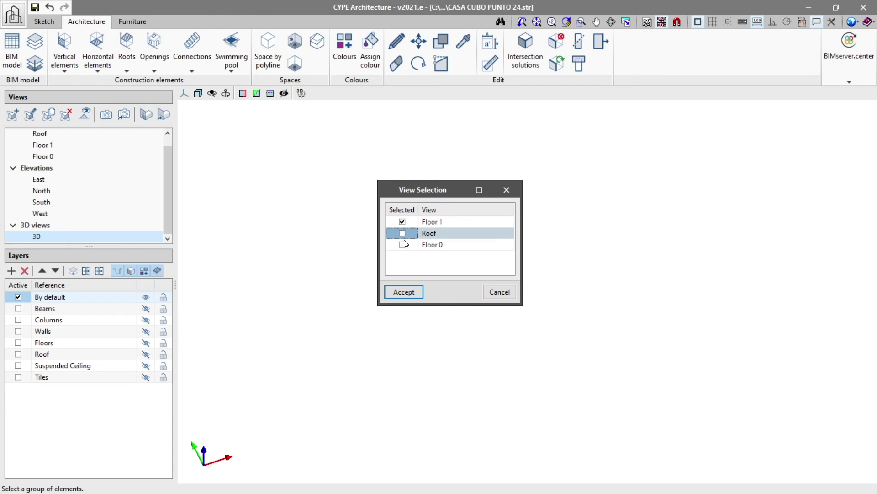
pyautogui.click(405, 291)
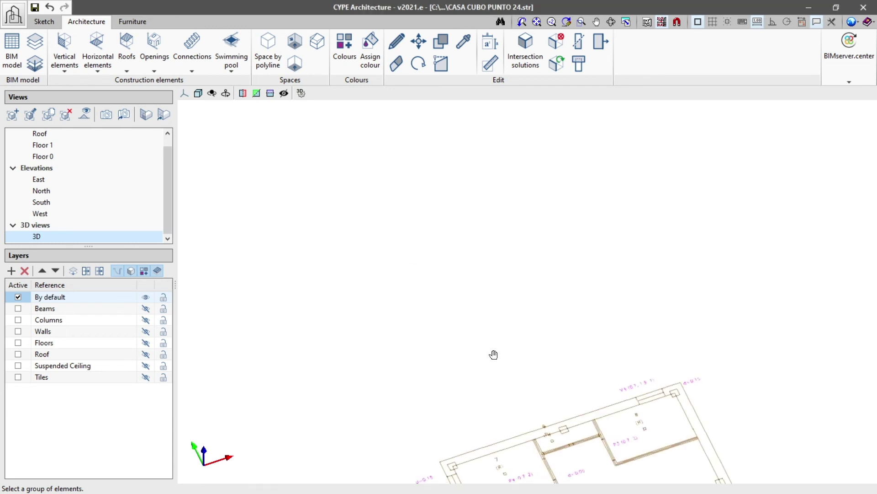
# - Pan the view upward to centre the Floor 1 plan with its walls, rooms and stairs
pyautogui.moveTo(494, 354); pyautogui.dragTo(471, 150, button='middle')
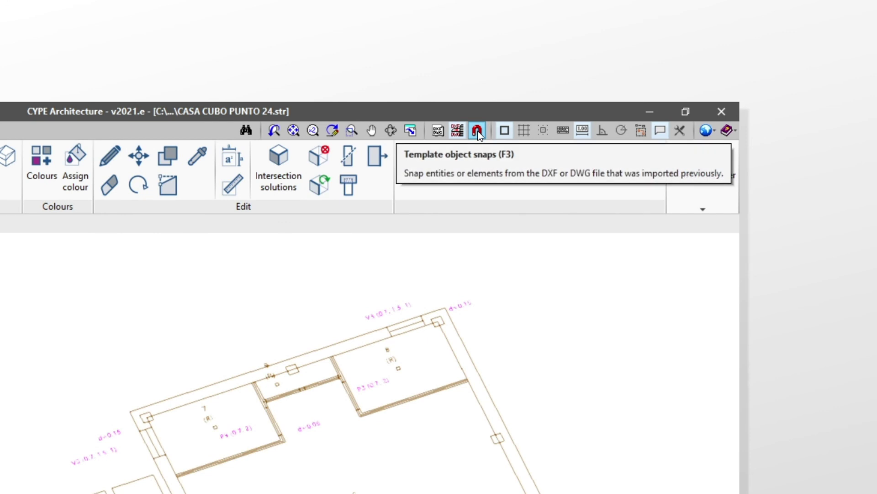
# - Turn to the Template object snaps (F3) magnet settings in the toolbar
pyautogui.click(478, 131)
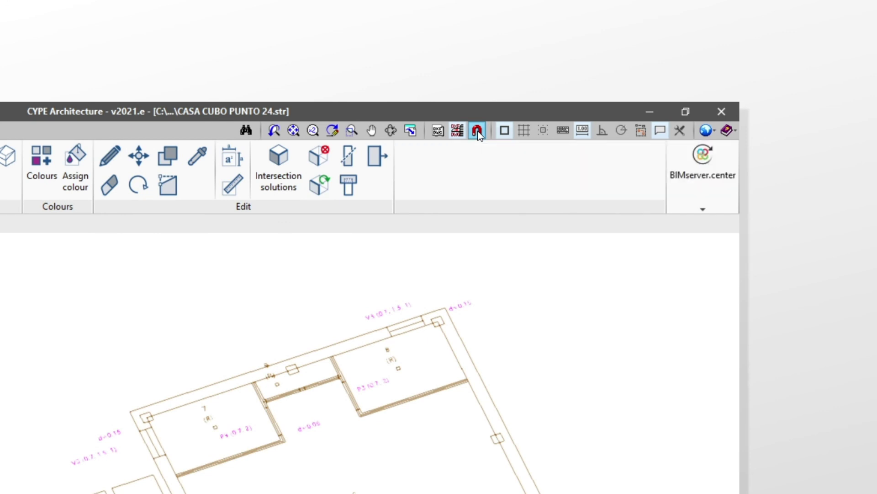